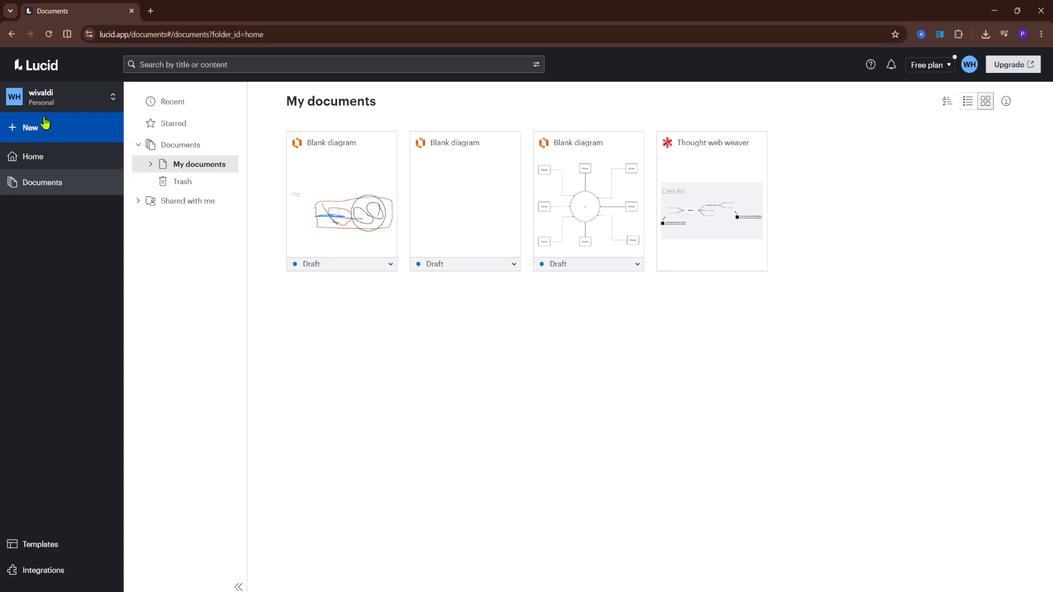
Create a new blank Lucidchart document, going ahead despite the free plan's document limit.
{"action": "left_click", "coordinate": [46, 124]}
{"action": "mouse_move", "coordinate": [86, 203]}
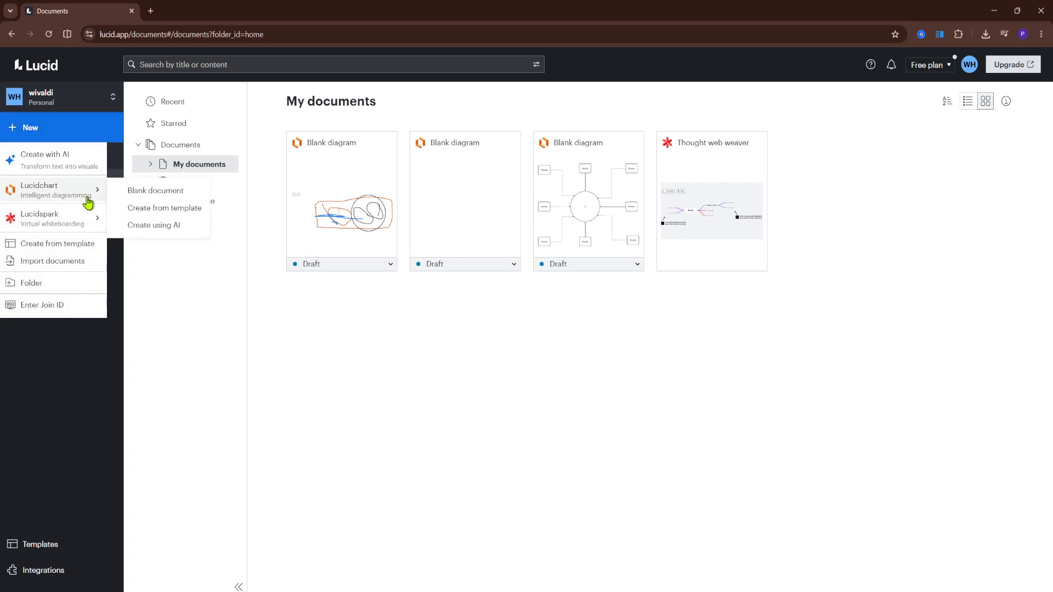
{"action": "left_click", "coordinate": [155, 193]}
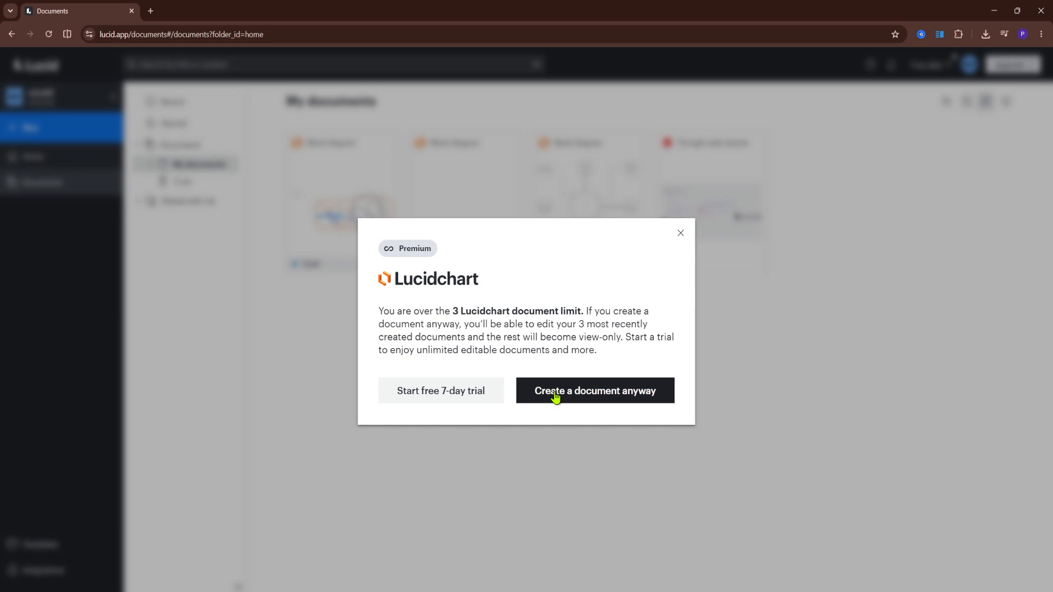
{"action": "left_click", "coordinate": [555, 398]}
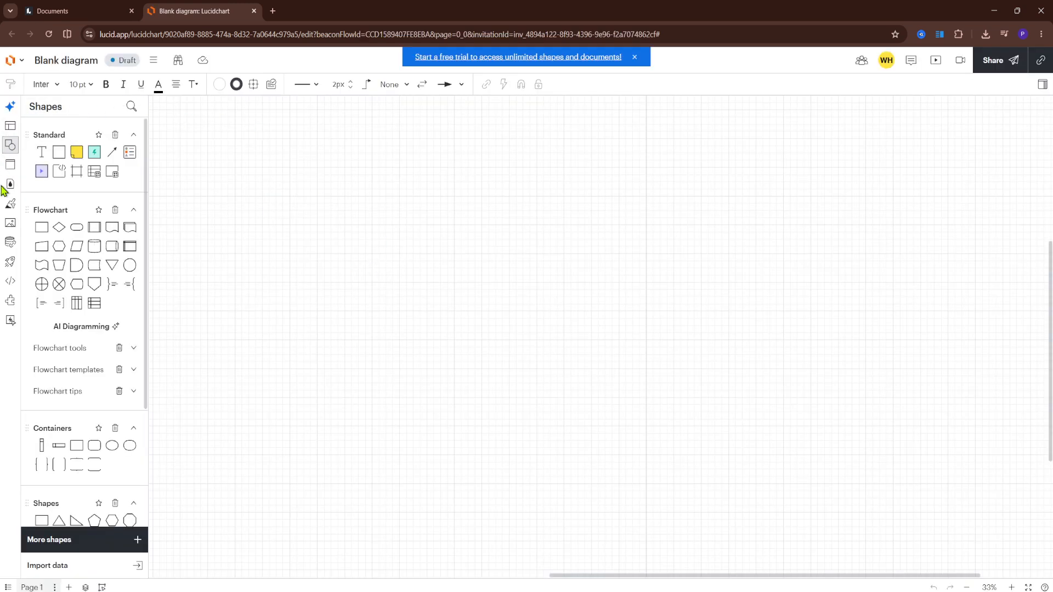
Open the catalogue of additional shape libraries and select the complete Floor Plans library.
{"action": "left_click", "coordinate": [11, 147]}
{"action": "left_click", "coordinate": [11, 146]}
{"action": "scroll", "coordinate": [74, 230], "scroll_direction": "down", "scroll_amount": 3}
{"action": "scroll", "coordinate": [82, 329], "scroll_direction": "up", "scroll_amount": 3}
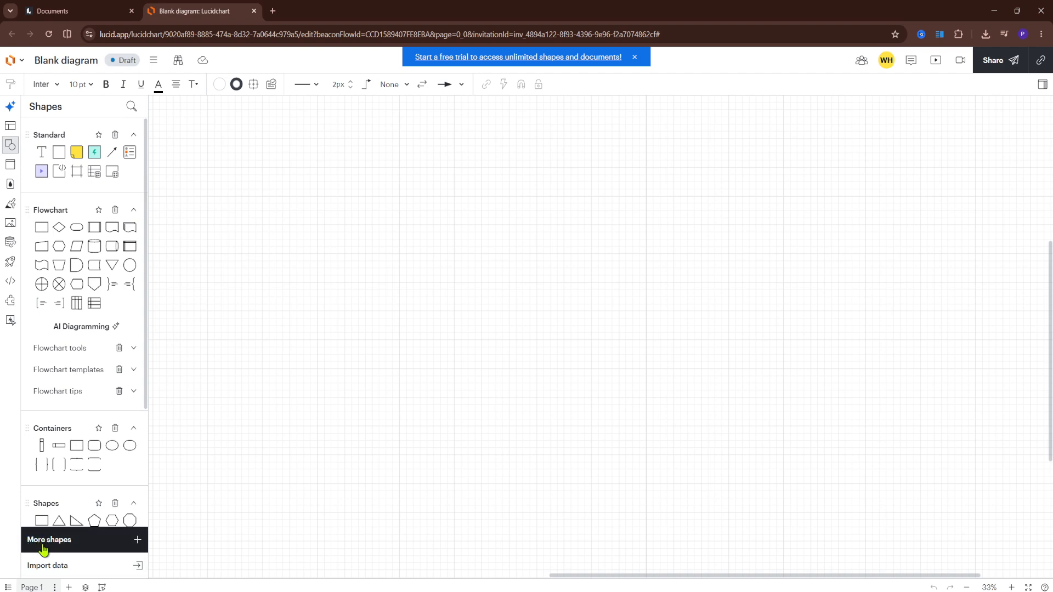
{"action": "left_click", "coordinate": [138, 541]}
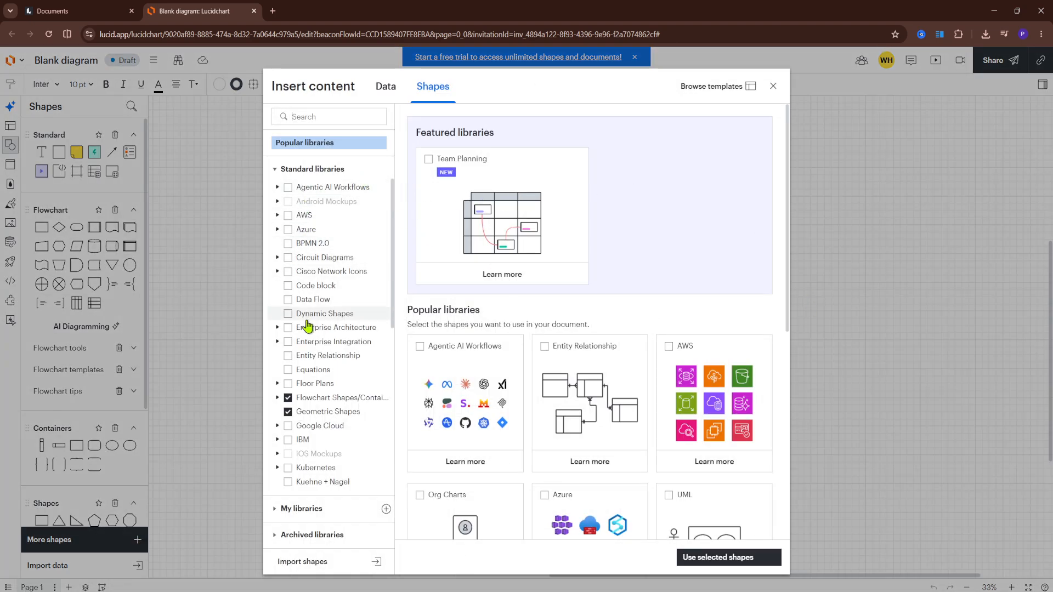
{"action": "left_click", "coordinate": [287, 384]}
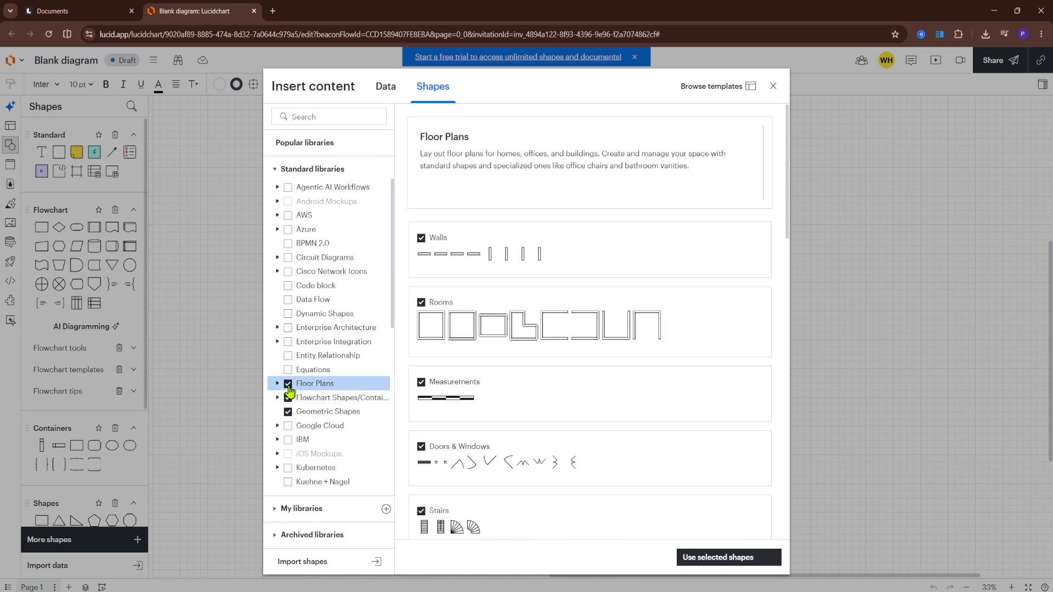
Review the sub-libraries included in Floor Plans and add the selected shapes to the document.
{"action": "scroll", "coordinate": [653, 363], "scroll_direction": "down", "scroll_amount": 6}
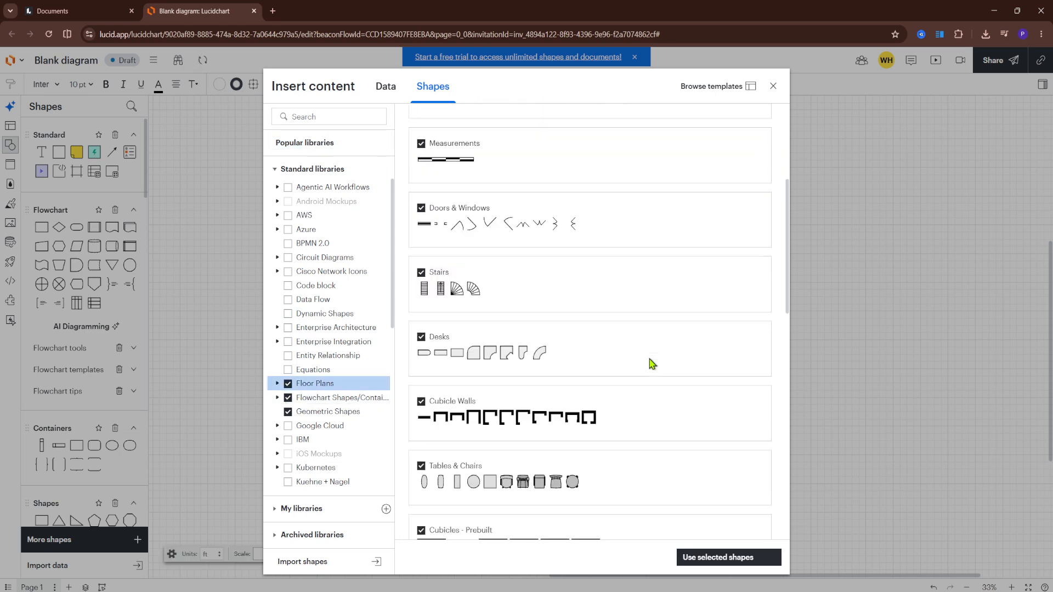
{"action": "scroll", "coordinate": [654, 362], "scroll_direction": "down", "scroll_amount": 10}
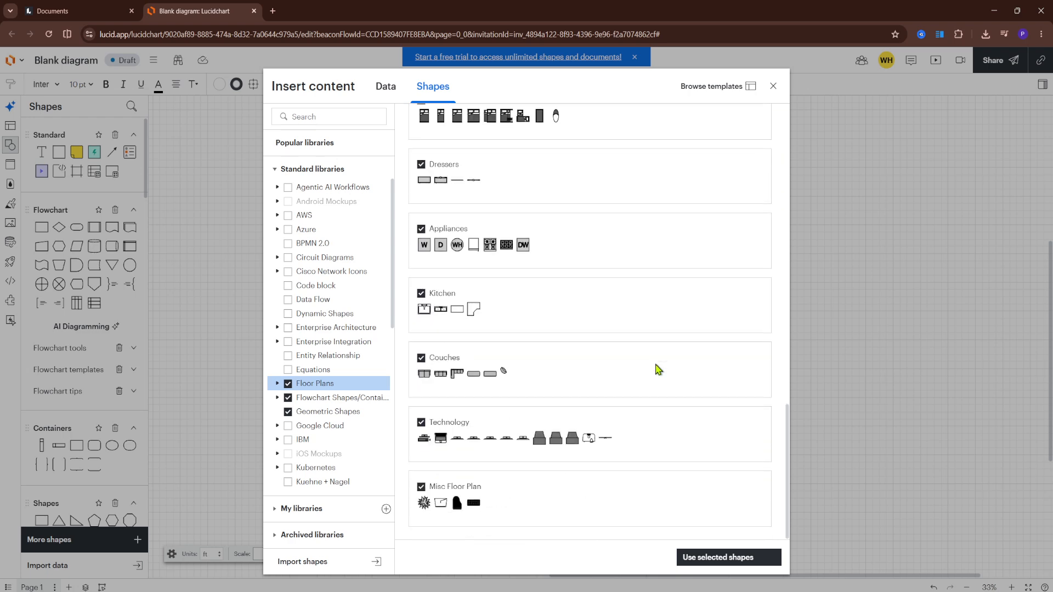
{"action": "scroll", "coordinate": [657, 375], "scroll_direction": "up", "scroll_amount": 7}
{"action": "scroll", "coordinate": [657, 378], "scroll_direction": "up", "scroll_amount": 6}
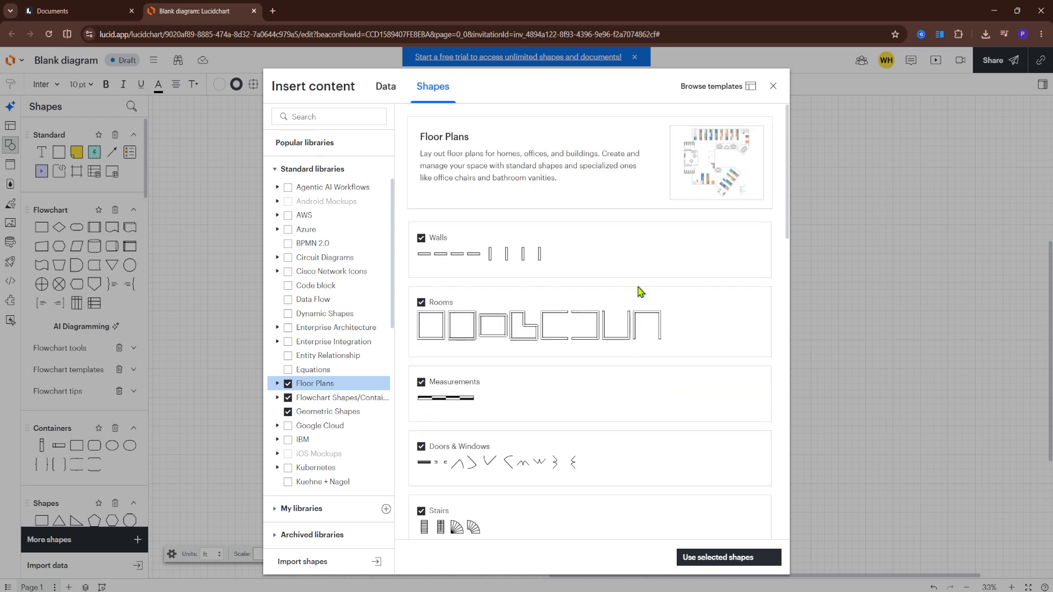
{"action": "left_click", "coordinate": [279, 382]}
{"action": "scroll", "coordinate": [307, 396], "scroll_direction": "down", "scroll_amount": 3}
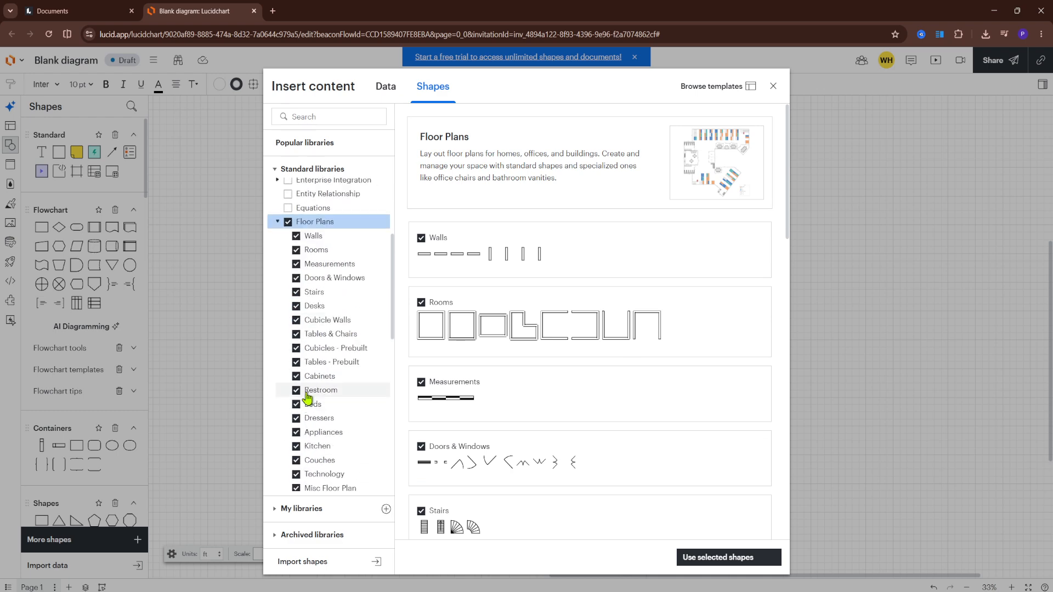
{"action": "scroll", "coordinate": [348, 247], "scroll_direction": "down", "scroll_amount": 1}
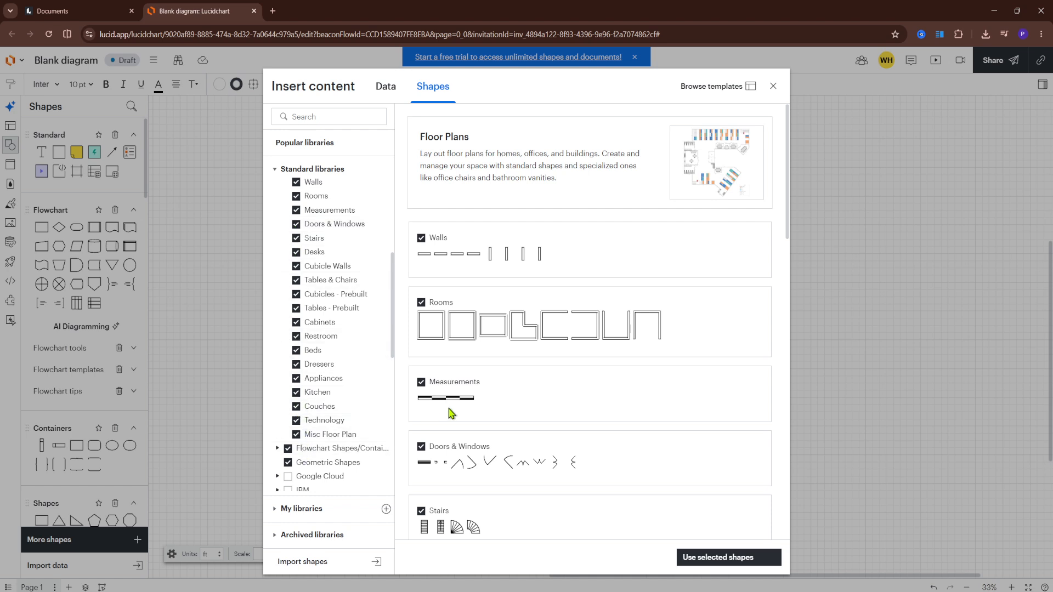
{"action": "left_click", "coordinate": [701, 558]}
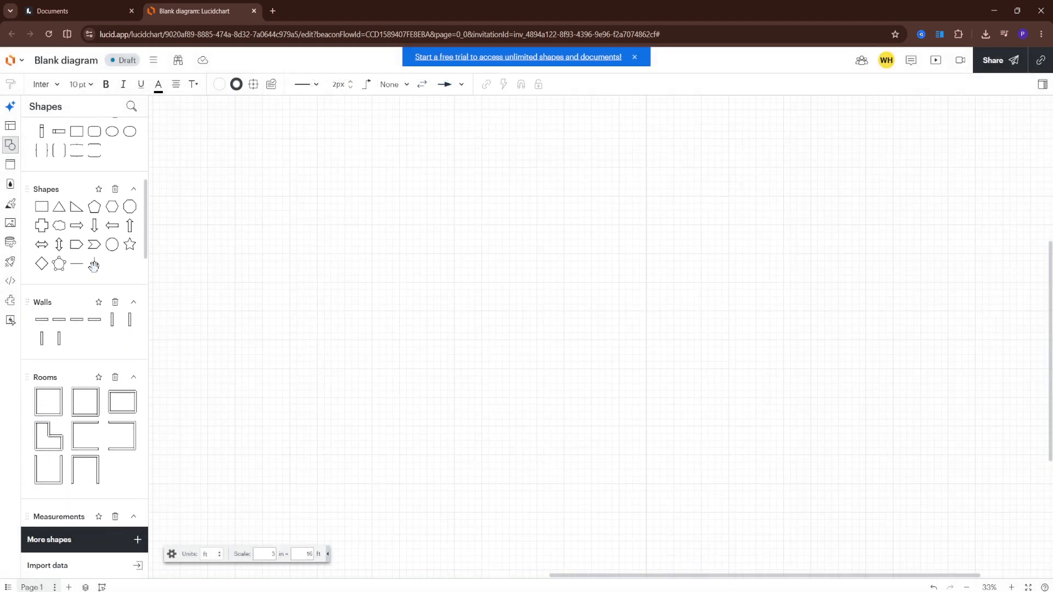
Look through the added floor plan shapes, from walls and rooms to tables, restroom, beds and kitchen.
{"action": "scroll", "coordinate": [102, 265], "scroll_direction": "up", "scroll_amount": 5}
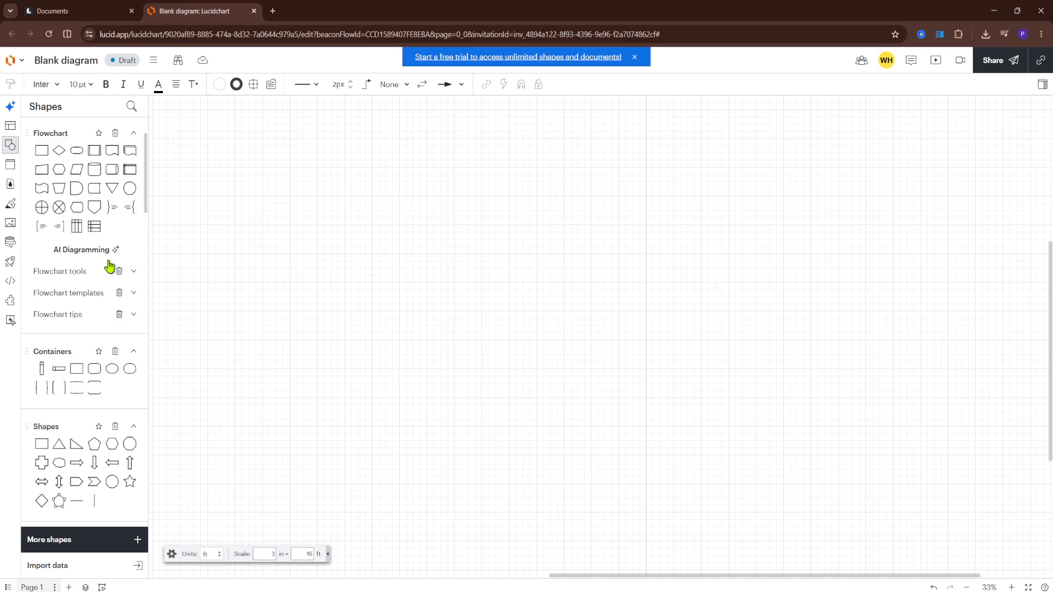
{"action": "scroll", "coordinate": [109, 266], "scroll_direction": "up", "scroll_amount": 2}
{"action": "scroll", "coordinate": [111, 265], "scroll_direction": "down", "scroll_amount": 10}
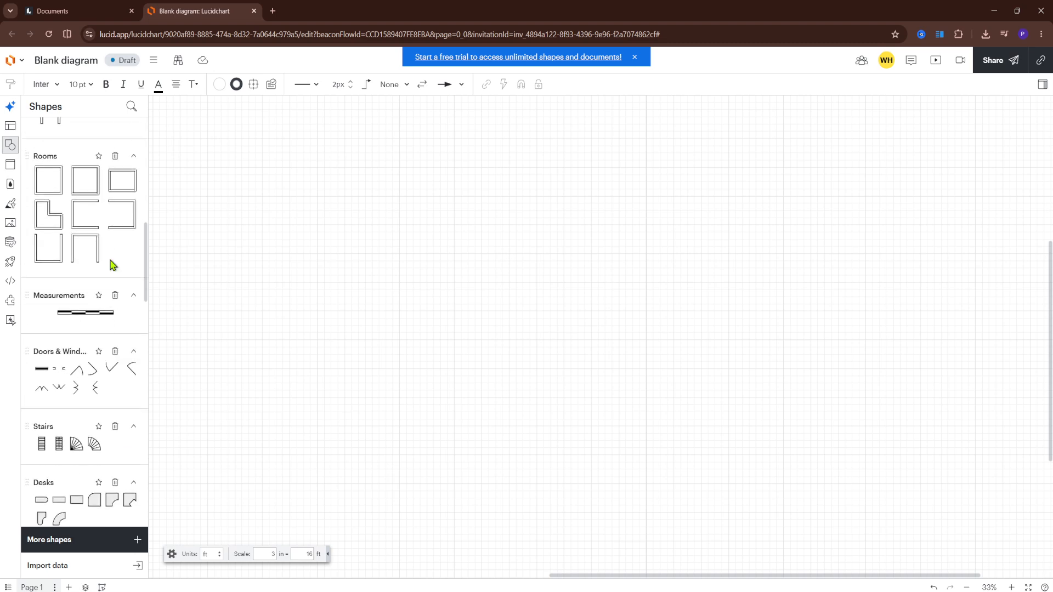
{"action": "scroll", "coordinate": [112, 266], "scroll_direction": "down", "scroll_amount": 6}
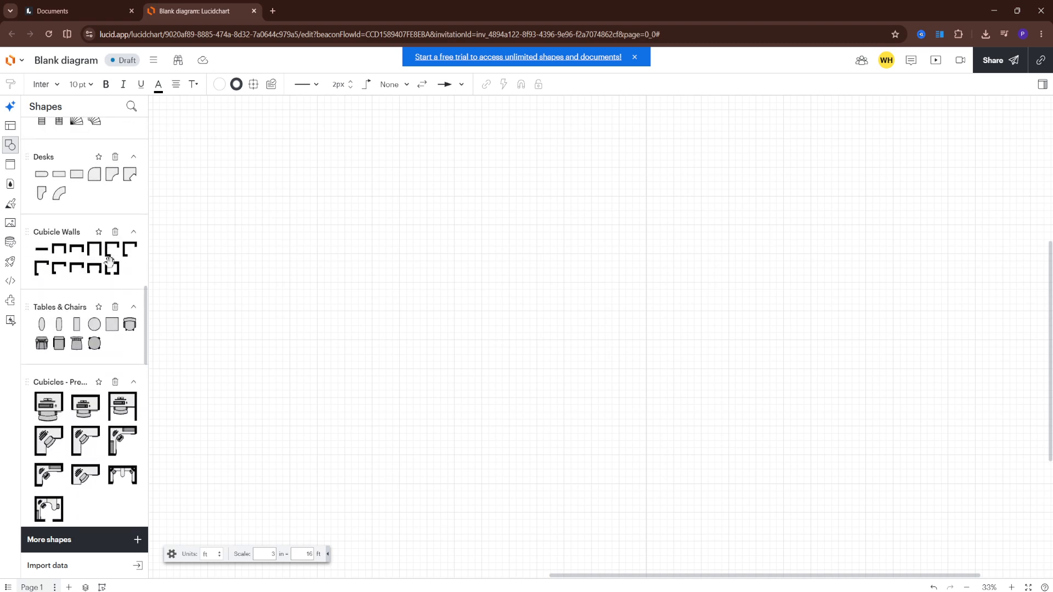
{"action": "scroll", "coordinate": [111, 266], "scroll_direction": "down", "scroll_amount": 2}
{"action": "scroll", "coordinate": [111, 269], "scroll_direction": "down", "scroll_amount": 5}
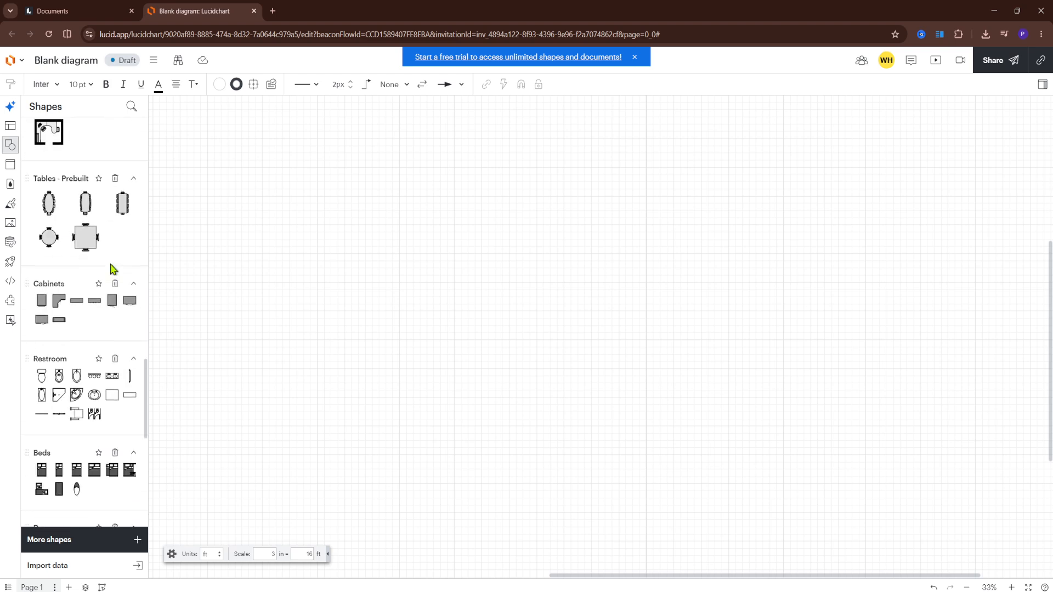
{"action": "scroll", "coordinate": [112, 269], "scroll_direction": "up", "scroll_amount": 4}
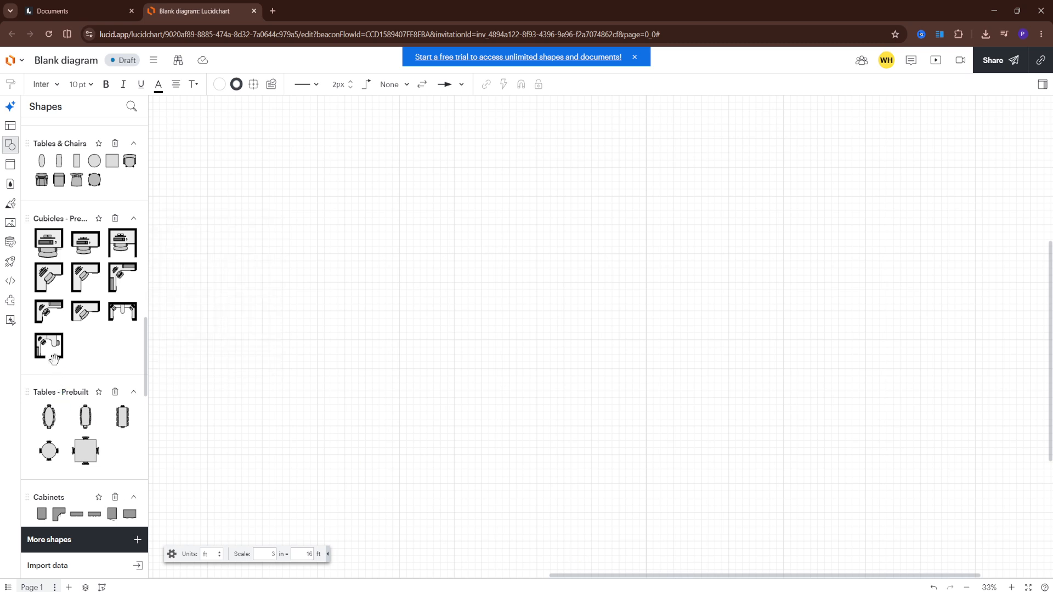
{"action": "scroll", "coordinate": [55, 362], "scroll_direction": "down", "scroll_amount": 4}
{"action": "scroll", "coordinate": [59, 364], "scroll_direction": "up", "scroll_amount": 2}
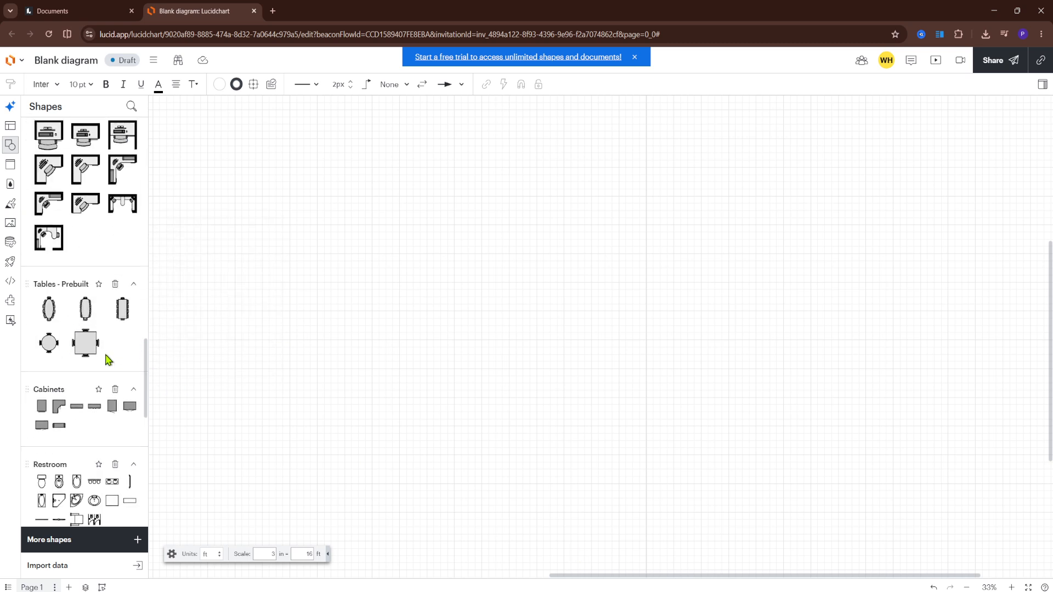
{"action": "scroll", "coordinate": [108, 359], "scroll_direction": "down", "scroll_amount": 2}
{"action": "scroll", "coordinate": [96, 301], "scroll_direction": "down", "scroll_amount": 4}
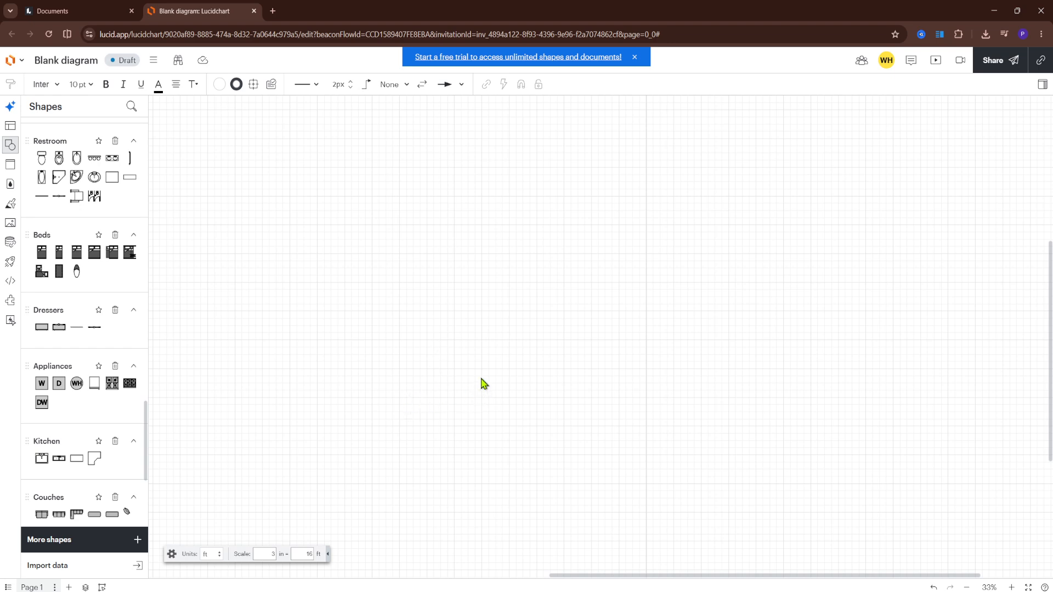
{"action": "scroll", "coordinate": [483, 379], "scroll_direction": "down", "scroll_amount": 2}
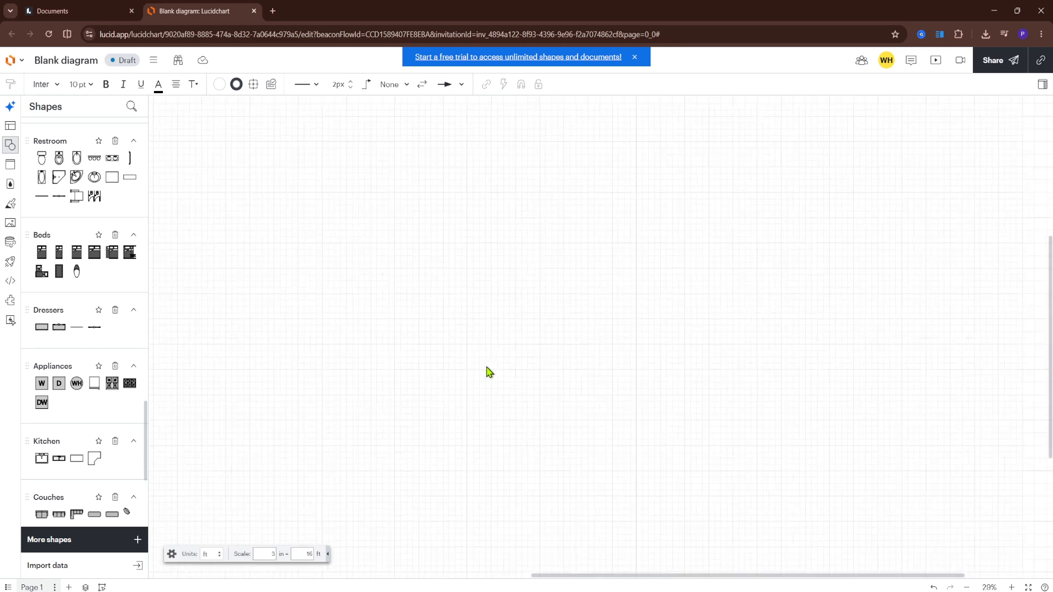
{"action": "scroll", "coordinate": [488, 372], "scroll_direction": "down", "scroll_amount": 1}
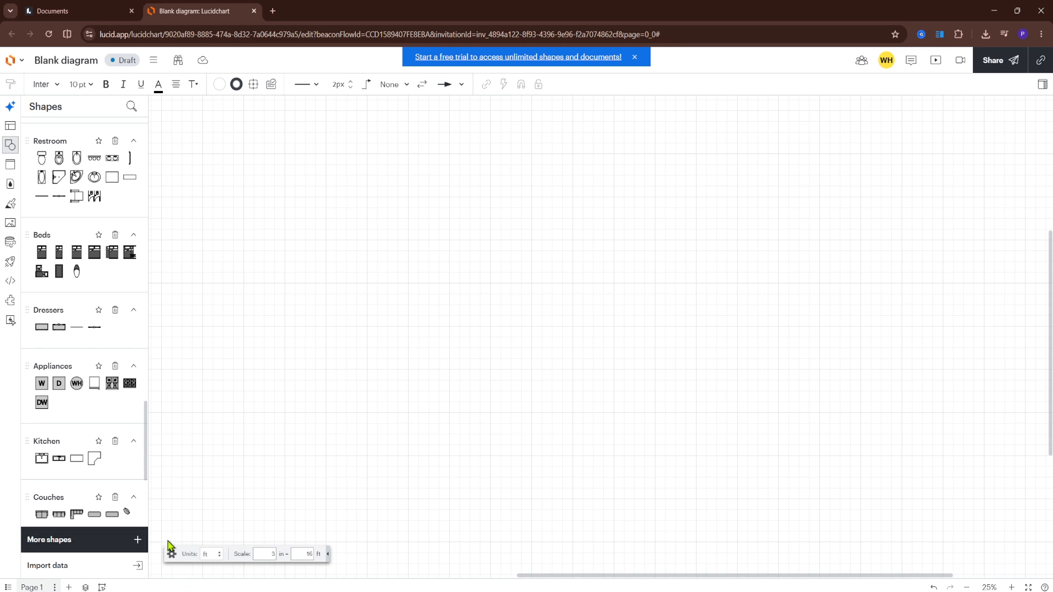
Set the floor plan's measurement units to metres.
{"action": "left_click", "coordinate": [217, 553]}
{"action": "left_click", "coordinate": [208, 572]}
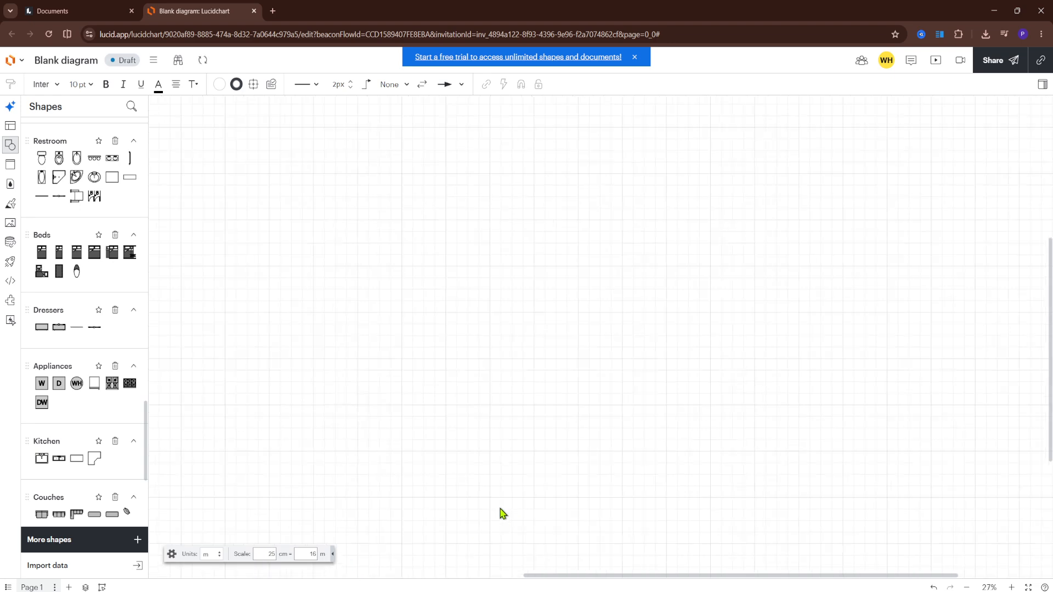
{"action": "left_click", "coordinate": [173, 555]}
{"action": "left_click", "coordinate": [172, 555]}
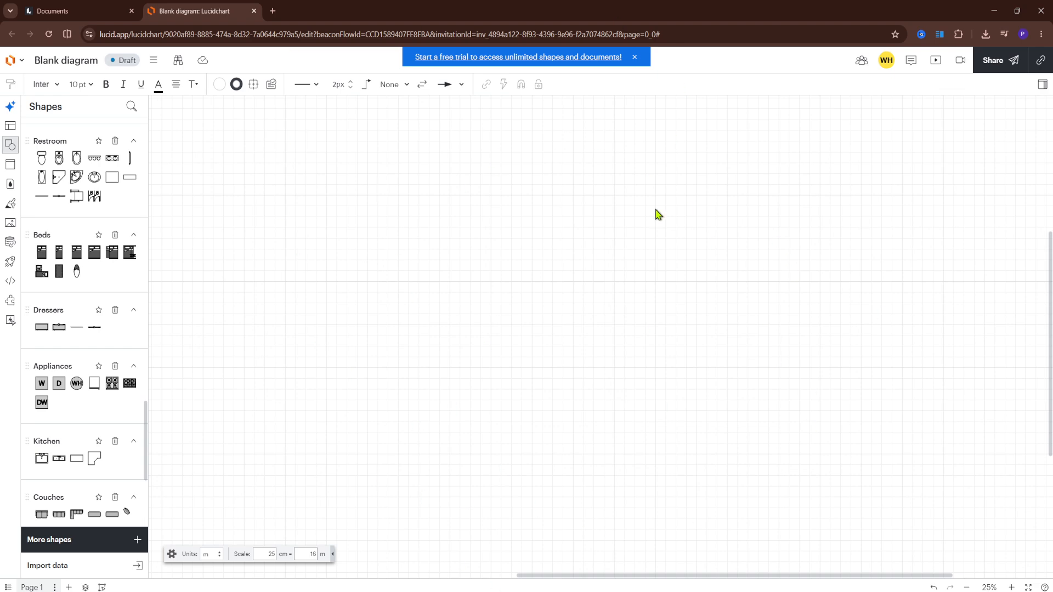
Place a 3 m square room from the Rooms shapes on the canvas.
{"action": "scroll", "coordinate": [54, 329], "scroll_direction": "up", "scroll_amount": 10}
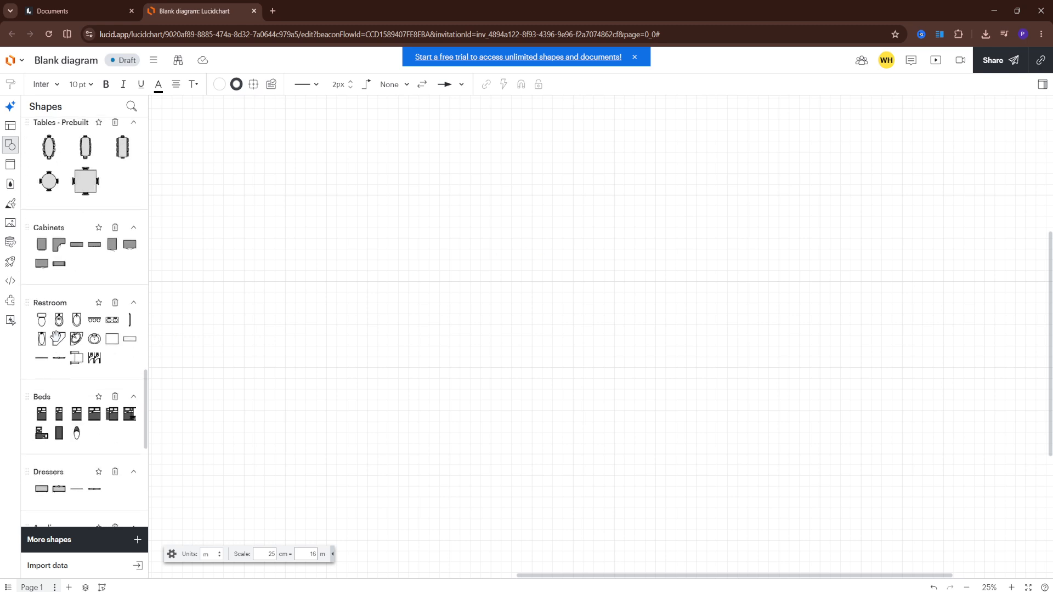
{"action": "scroll", "coordinate": [55, 379], "scroll_direction": "up", "scroll_amount": 5}
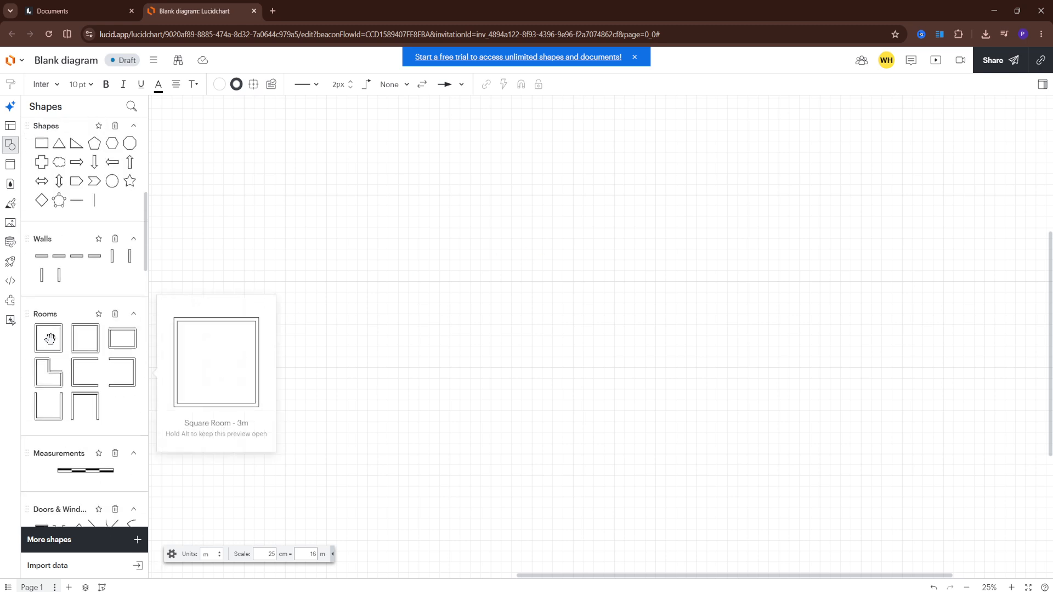
{"action": "left_click", "coordinate": [49, 339]}
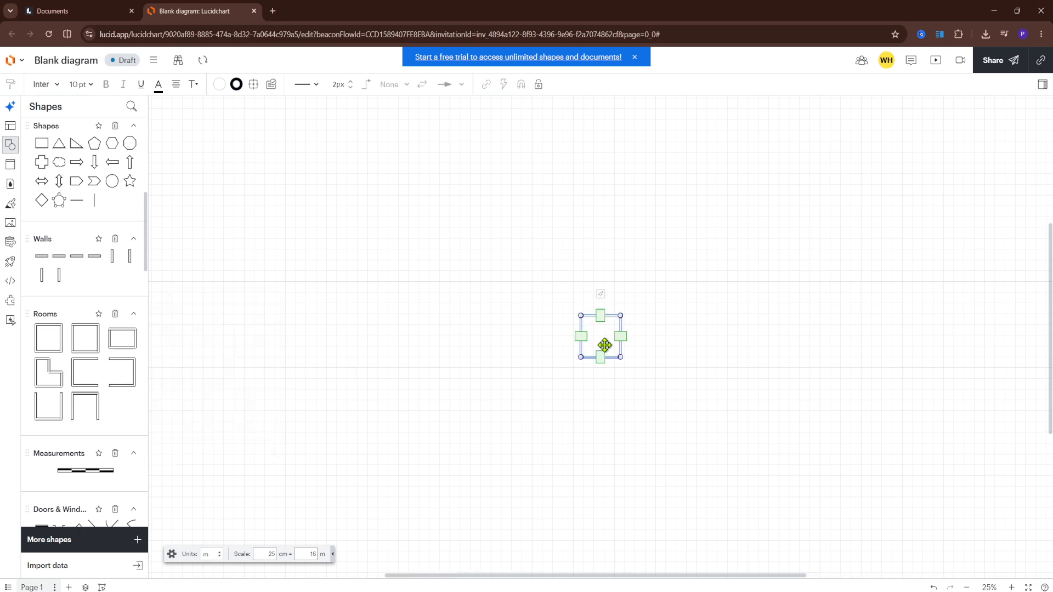
{"action": "left_click_drag", "start_coordinate": [580, 357], "coordinate": [481, 359]}
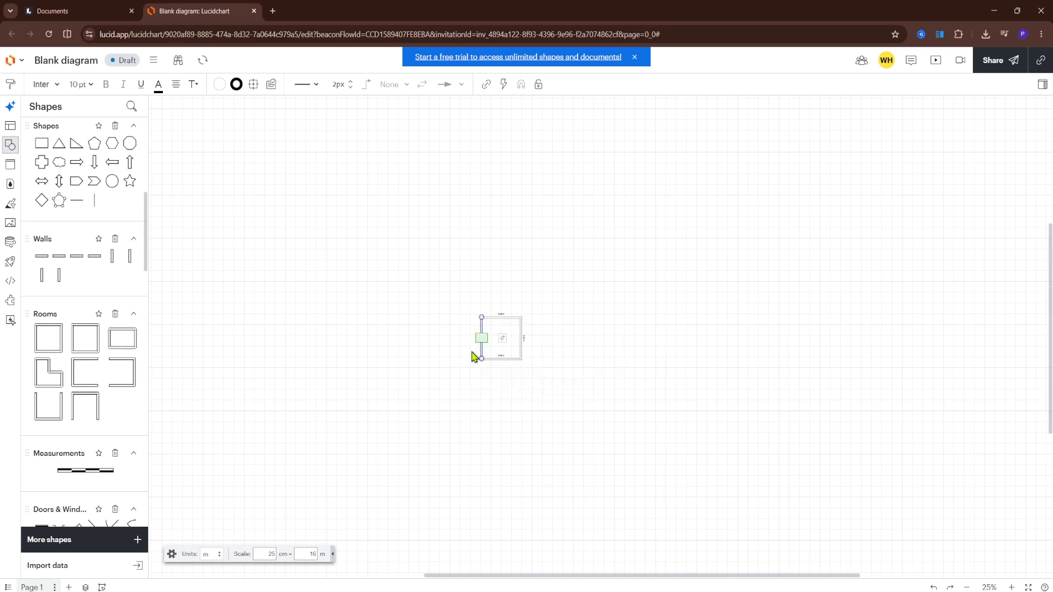
{"action": "scroll", "coordinate": [481, 351], "scroll_direction": "up", "scroll_amount": 15}
{"action": "scroll", "coordinate": [502, 343], "scroll_direction": "down", "scroll_amount": 5}
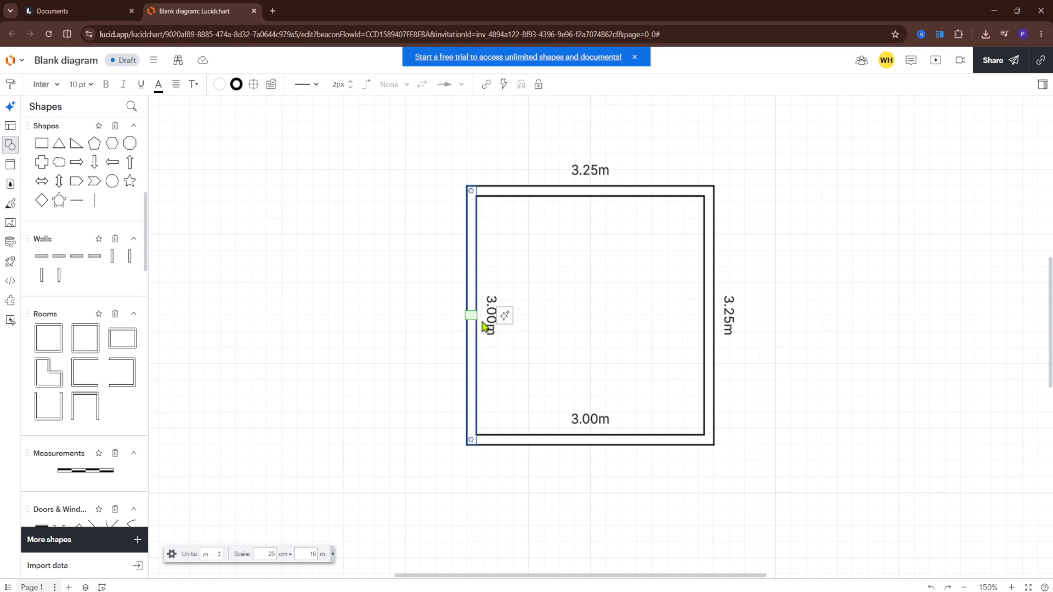
{"action": "key", "text": "Escape"}
{"action": "scroll", "coordinate": [494, 310], "scroll_direction": "down", "scroll_amount": 4}
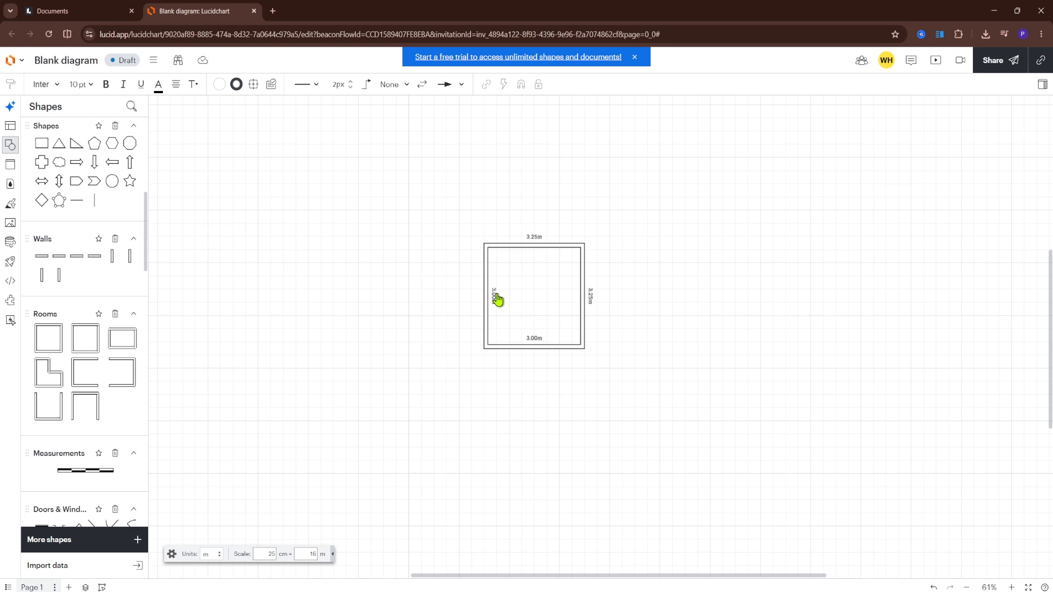
Move the room's left wall outward and its bottom wall down for outer dimensions of about 7.93 by 5.14 m.
{"action": "left_click", "coordinate": [495, 298]}
{"action": "left_click_drag", "start_coordinate": [495, 297], "coordinate": [341, 301]}
{"action": "left_click", "coordinate": [470, 347]}
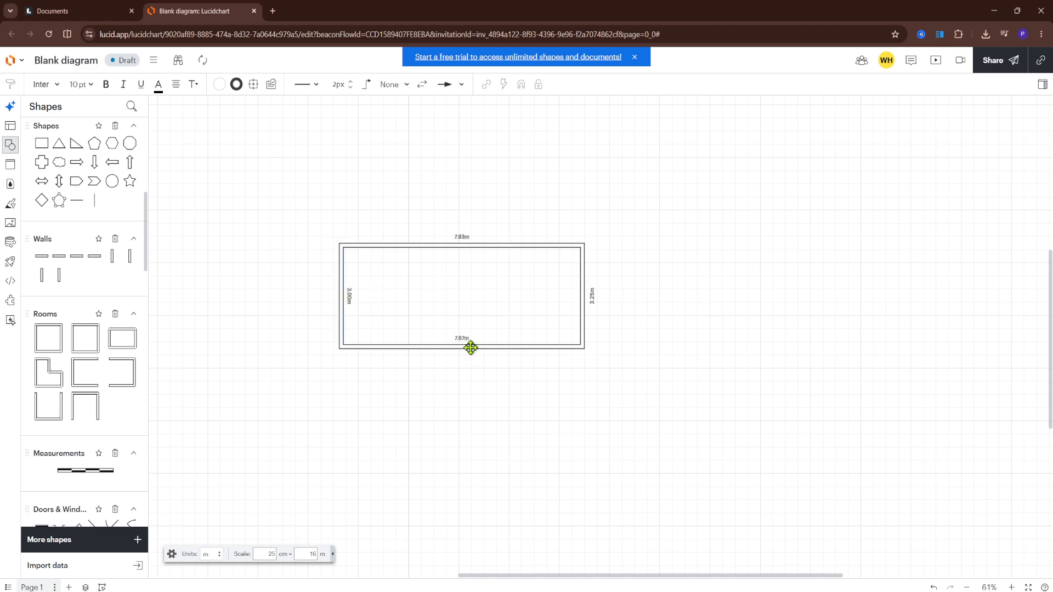
{"action": "left_click_drag", "start_coordinate": [465, 352], "coordinate": [460, 417]}
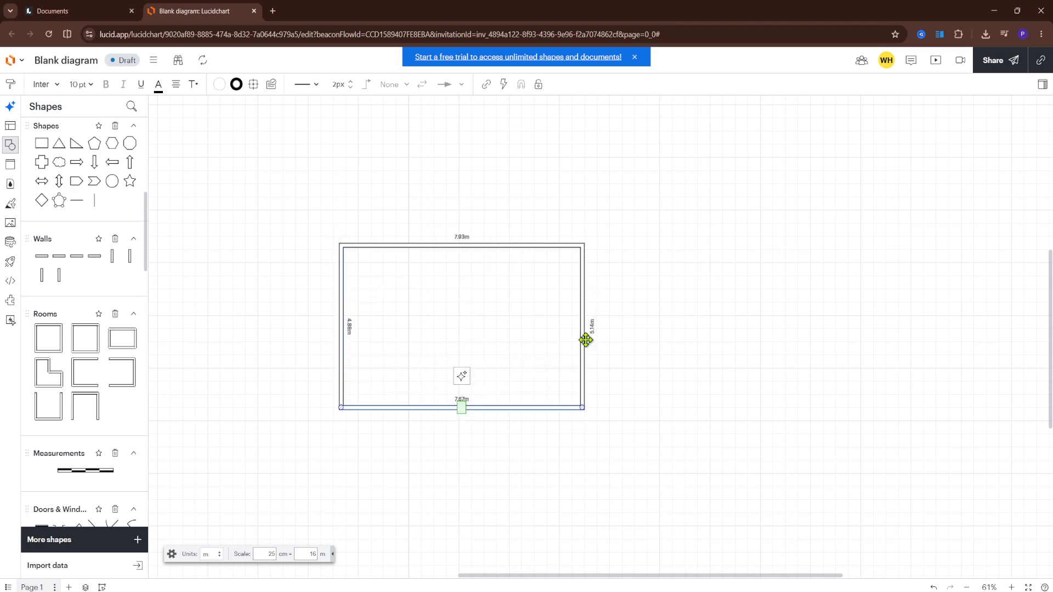
Move the room's right and top walls outward for outer dimensions of about 9.44 by 6.17 m.
{"action": "left_click_drag", "start_coordinate": [581, 329], "coordinate": [634, 325]}
{"action": "left_click", "coordinate": [507, 245]}
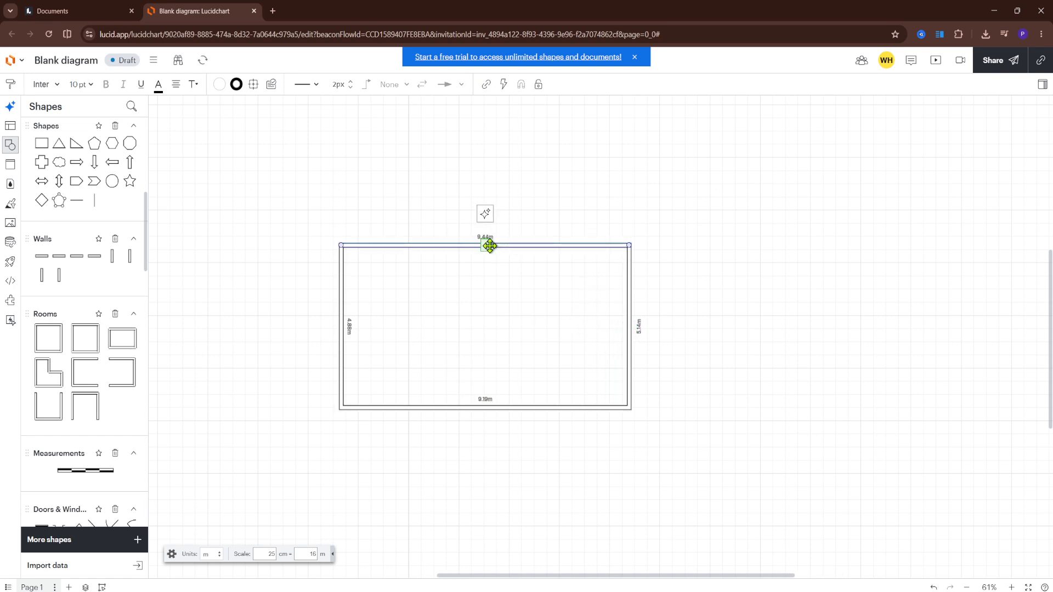
{"action": "left_click_drag", "start_coordinate": [487, 245], "coordinate": [488, 213]}
{"action": "left_click_drag", "start_coordinate": [461, 280], "coordinate": [518, 346]}
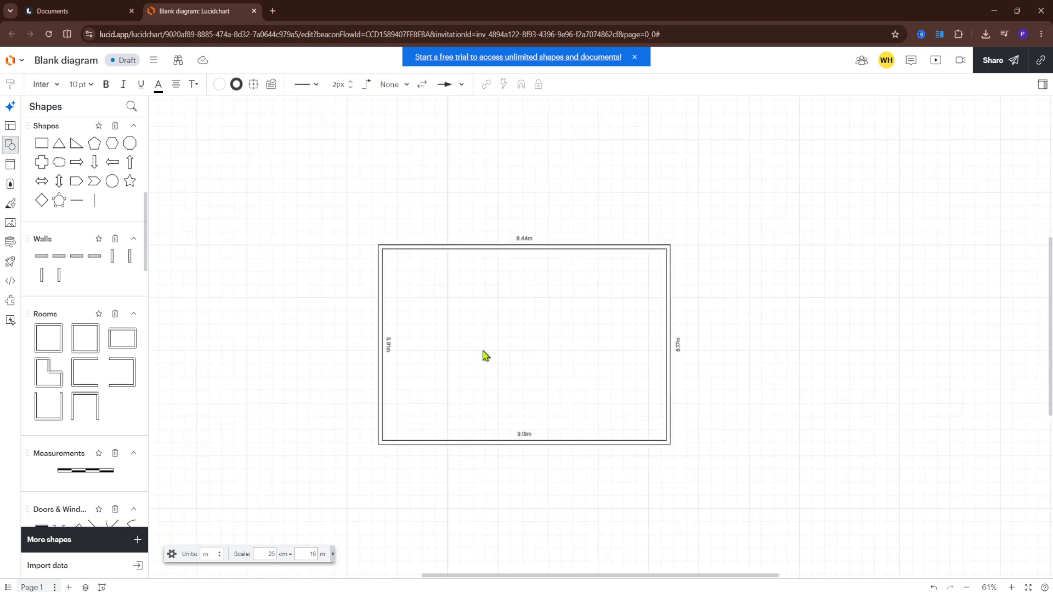
{"action": "left_click", "coordinate": [528, 439]}
{"action": "left_click", "coordinate": [894, 307]}
{"action": "scroll", "coordinate": [33, 343], "scroll_direction": "down", "scroll_amount": 5}
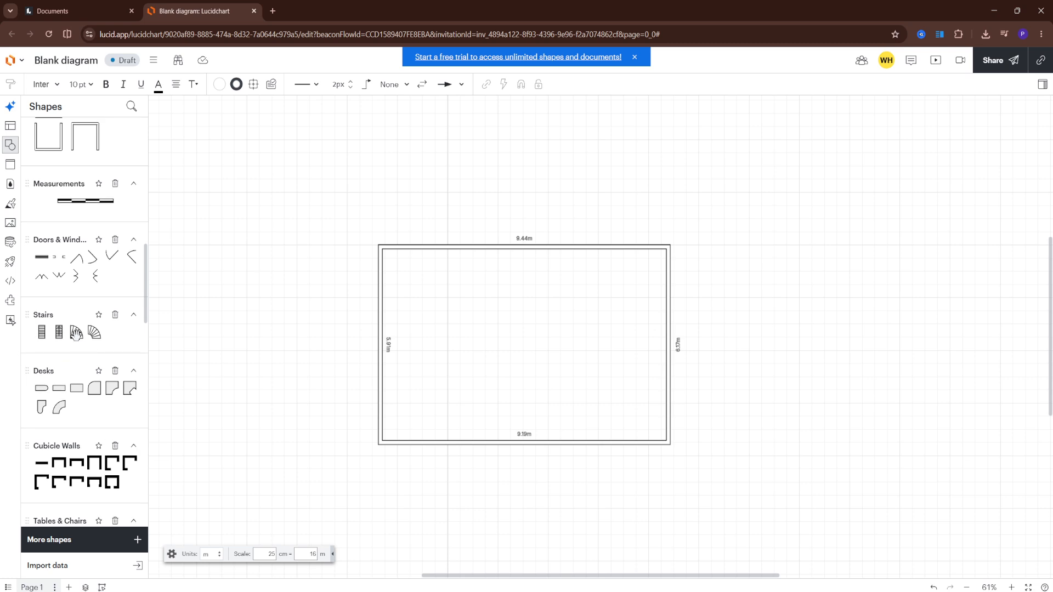
Place the first prebuilt cubicle, a small desk with computer and chair, inside the room's upper-left corner.
{"action": "scroll", "coordinate": [94, 430], "scroll_direction": "down", "scroll_amount": 4}
{"action": "scroll", "coordinate": [94, 431], "scroll_direction": "down", "scroll_amount": 1}
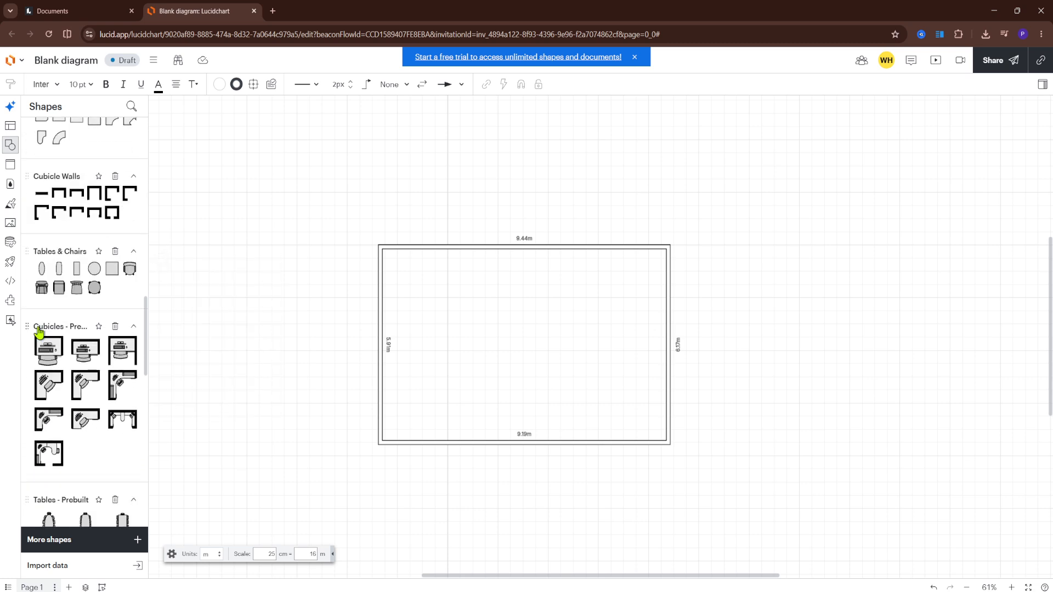
{"action": "left_click", "coordinate": [49, 350]}
{"action": "left_click_drag", "start_coordinate": [604, 342], "coordinate": [402, 268]}
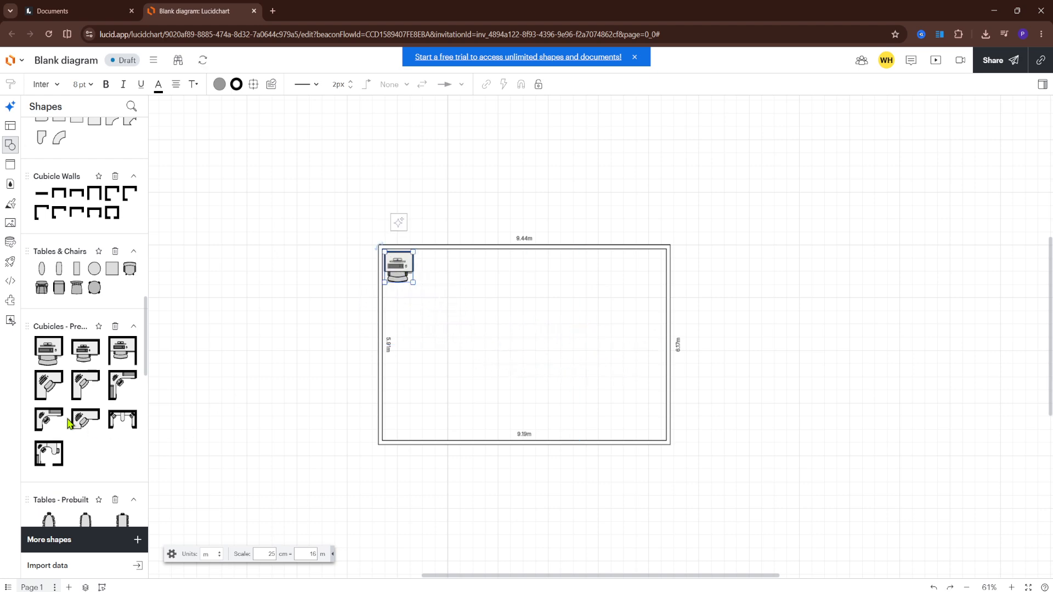
Add the large prebuilt cubicle with the curved desk and two chairs inside the room's lower-left corner.
{"action": "scroll", "coordinate": [70, 424], "scroll_direction": "down", "scroll_amount": 3}
{"action": "left_click", "coordinate": [48, 291]}
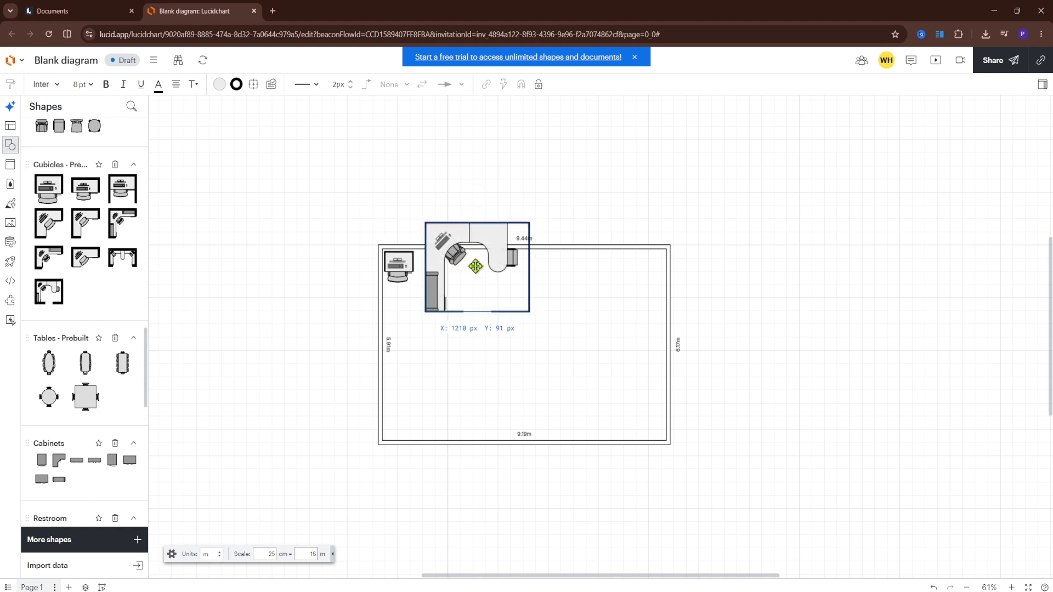
{"action": "left_click_drag", "start_coordinate": [475, 265], "coordinate": [430, 390]}
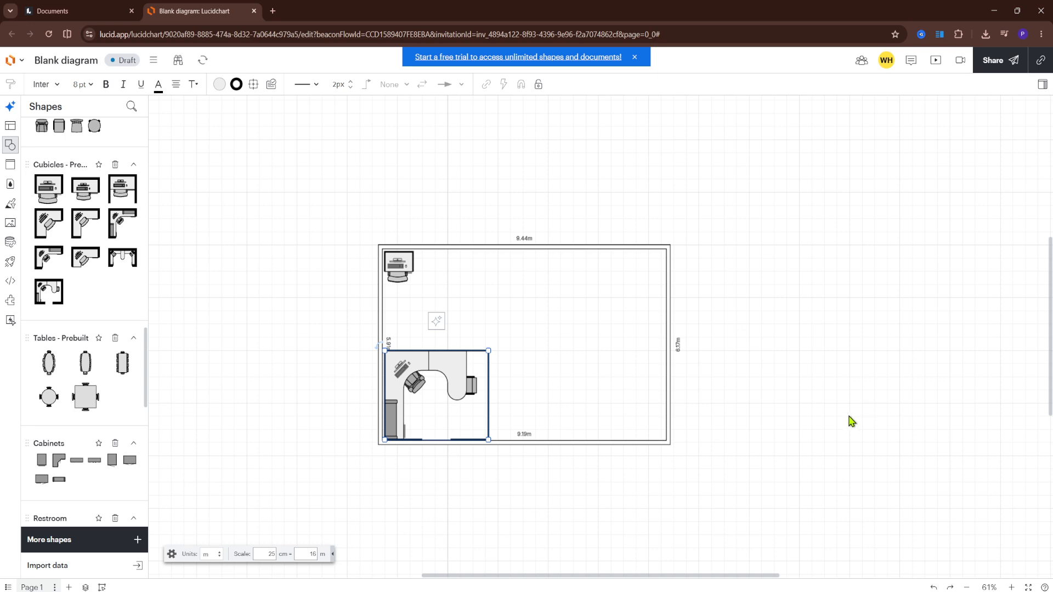
Look through the remaining floor plan shape categories, from prebuilt tables and cabinets down to the miscellaneous floor plan shapes.
{"action": "scroll", "coordinate": [168, 384], "scroll_direction": "down", "scroll_amount": 5}
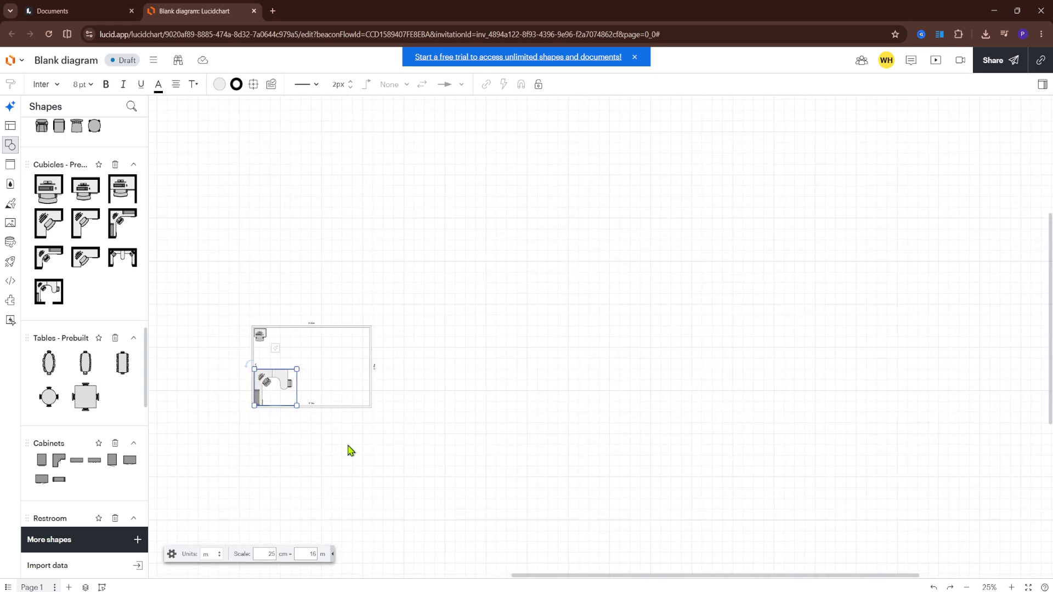
{"action": "scroll", "coordinate": [296, 427], "scroll_direction": "up", "scroll_amount": 5}
{"action": "scroll", "coordinate": [273, 360], "scroll_direction": "up", "scroll_amount": 4}
{"action": "scroll", "coordinate": [318, 299], "scroll_direction": "down", "scroll_amount": 3}
{"action": "left_click_drag", "start_coordinate": [340, 289], "coordinate": [483, 368]}
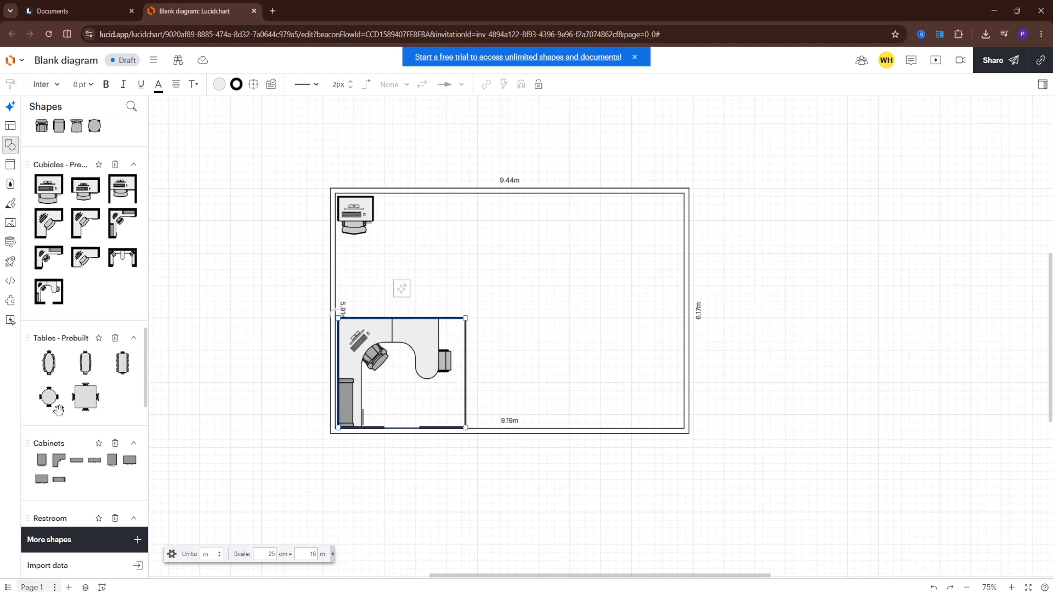
{"action": "scroll", "coordinate": [66, 417], "scroll_direction": "down", "scroll_amount": 3}
{"action": "scroll", "coordinate": [83, 341], "scroll_direction": "down", "scroll_amount": 6}
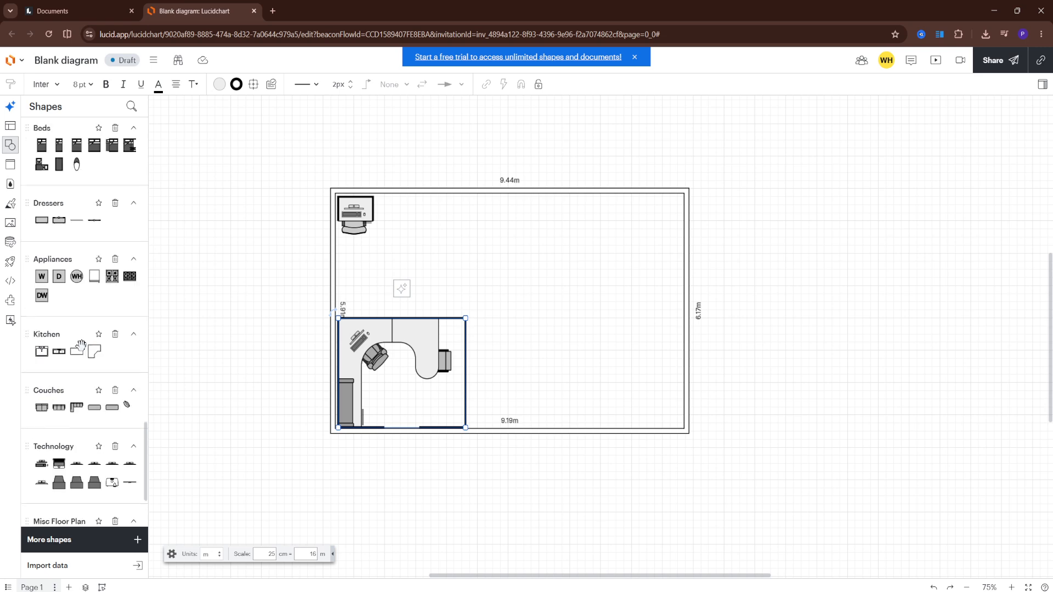
{"action": "scroll", "coordinate": [88, 296], "scroll_direction": "down", "scroll_amount": 3}
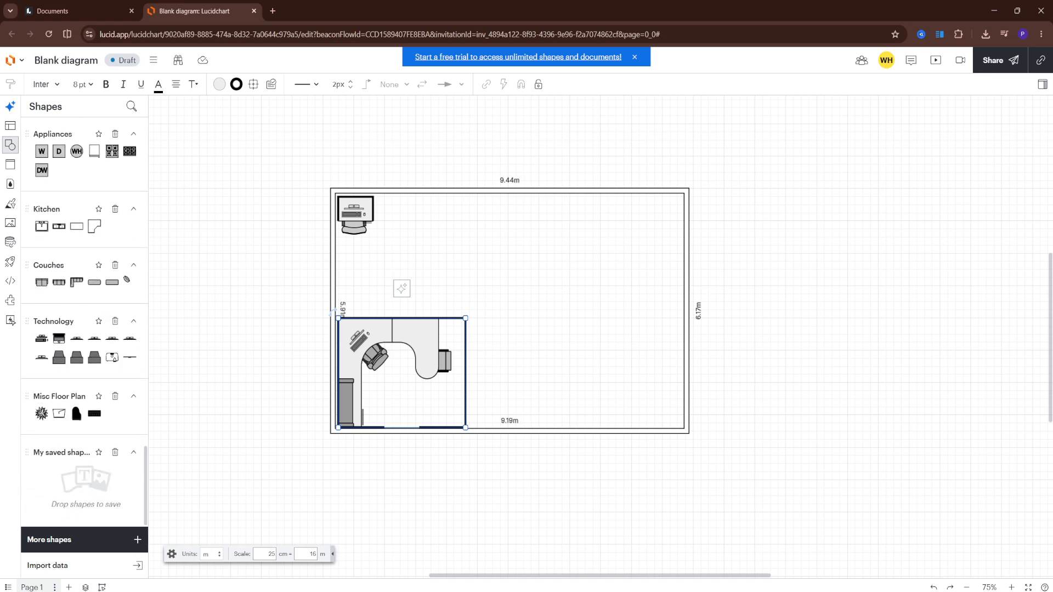